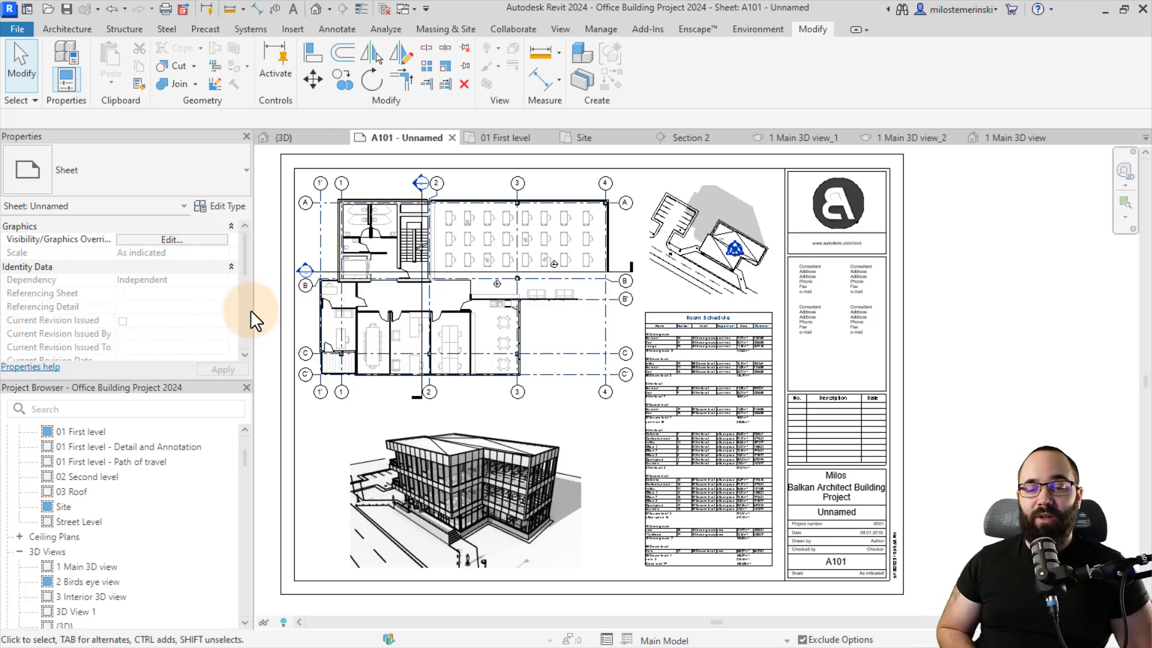
# Step: Export sheet A101 to PDF at ISO A2 paper size
pyautogui.click(18, 30)
pyautogui.moveTo(53, 244)
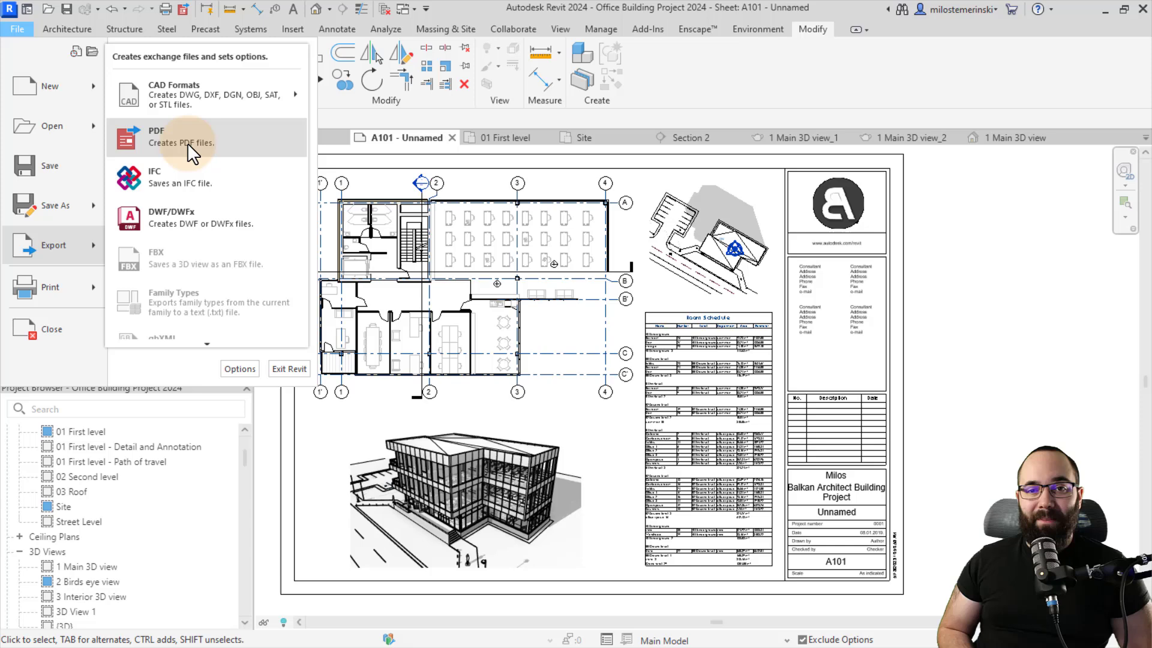
pyautogui.click(187, 143)
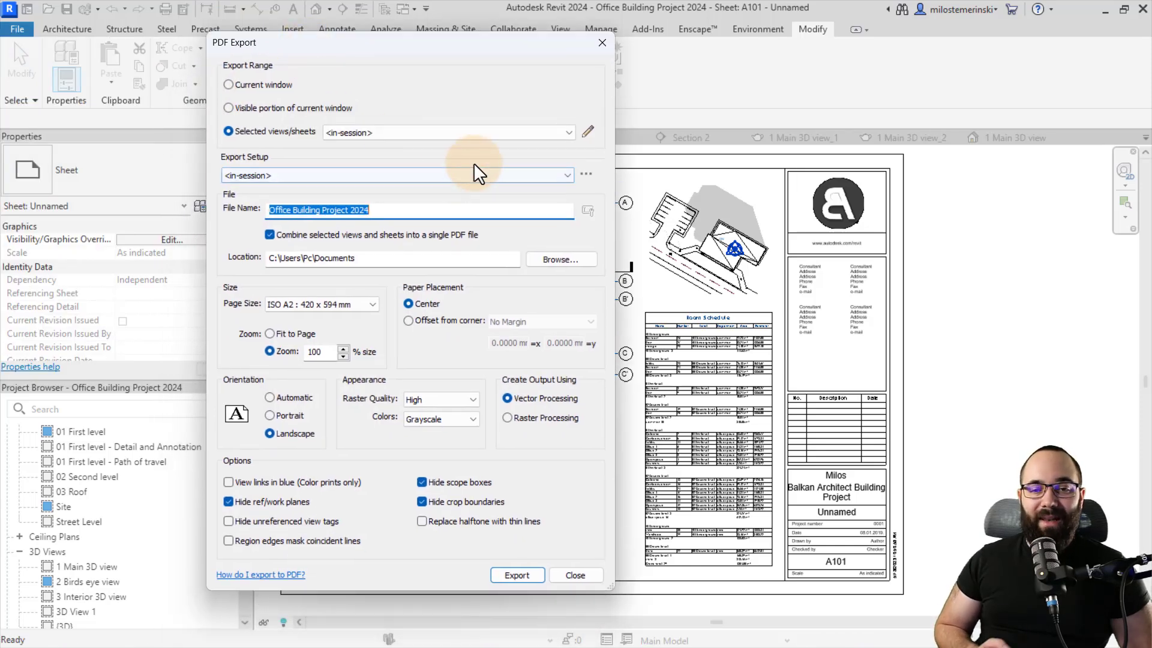
pyautogui.click(352, 303)
pyautogui.click(461, 475)
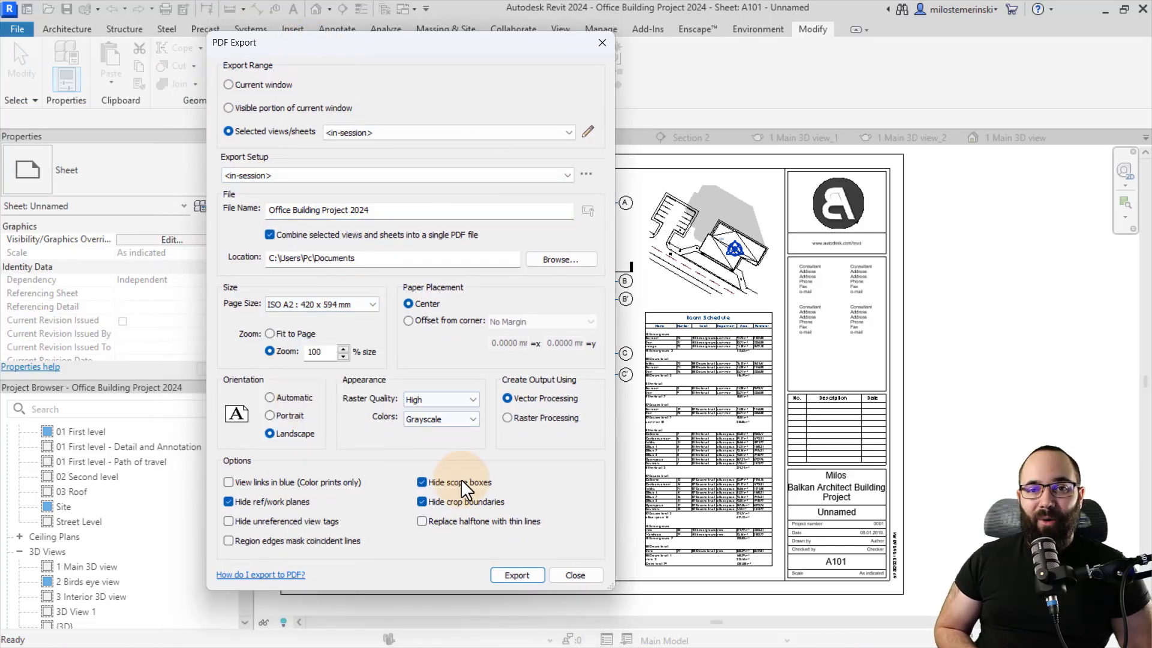
pyautogui.click(509, 575)
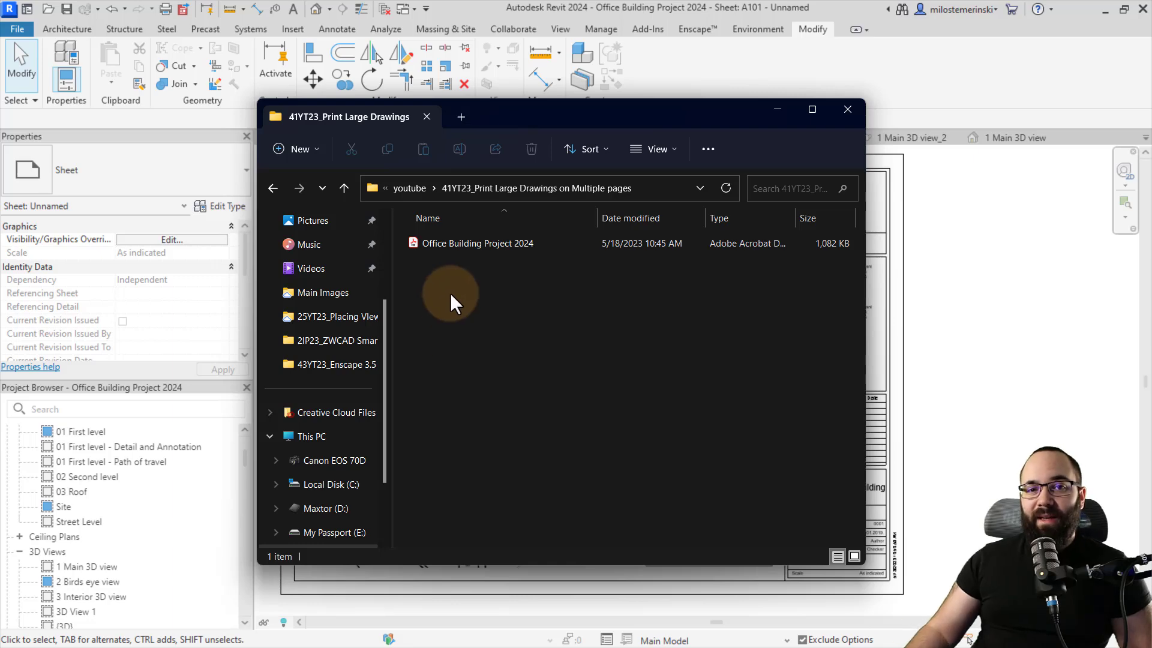
# Step: Open the exported Office Building Project 2024 PDF in Acrobat and reposition the window
pyautogui.doubleClick(444, 246)
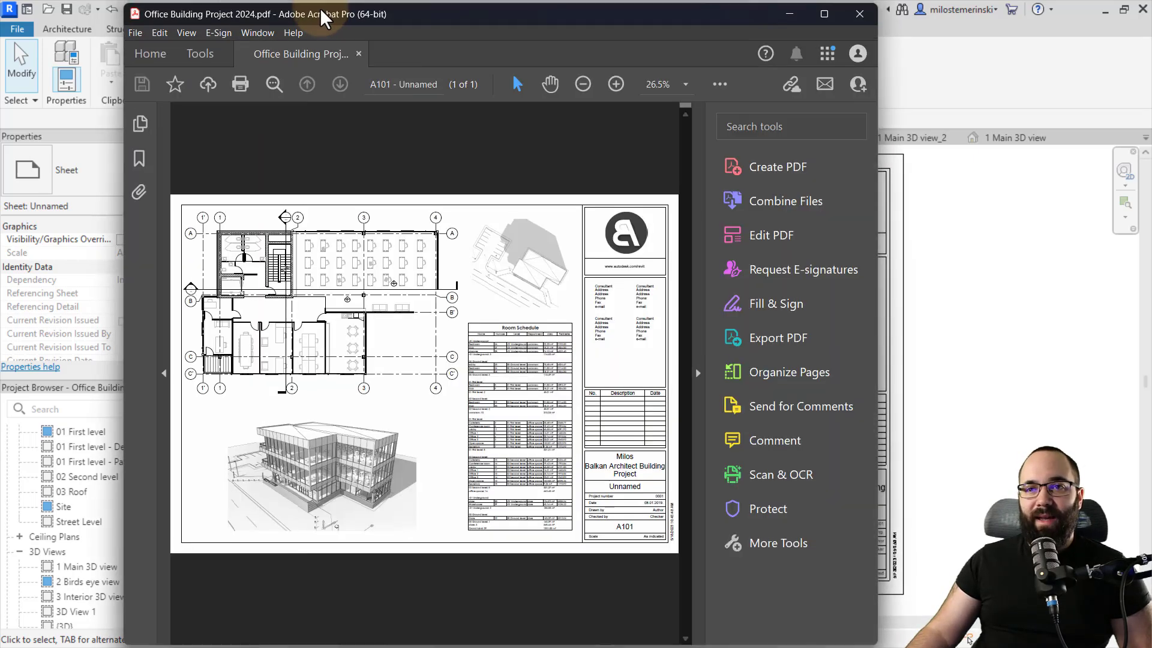
pyautogui.moveTo(325, 16)
pyautogui.mouseDown()
pyautogui.moveTo(354, 21)
pyautogui.moveTo(351, 2)
pyautogui.mouseUp()
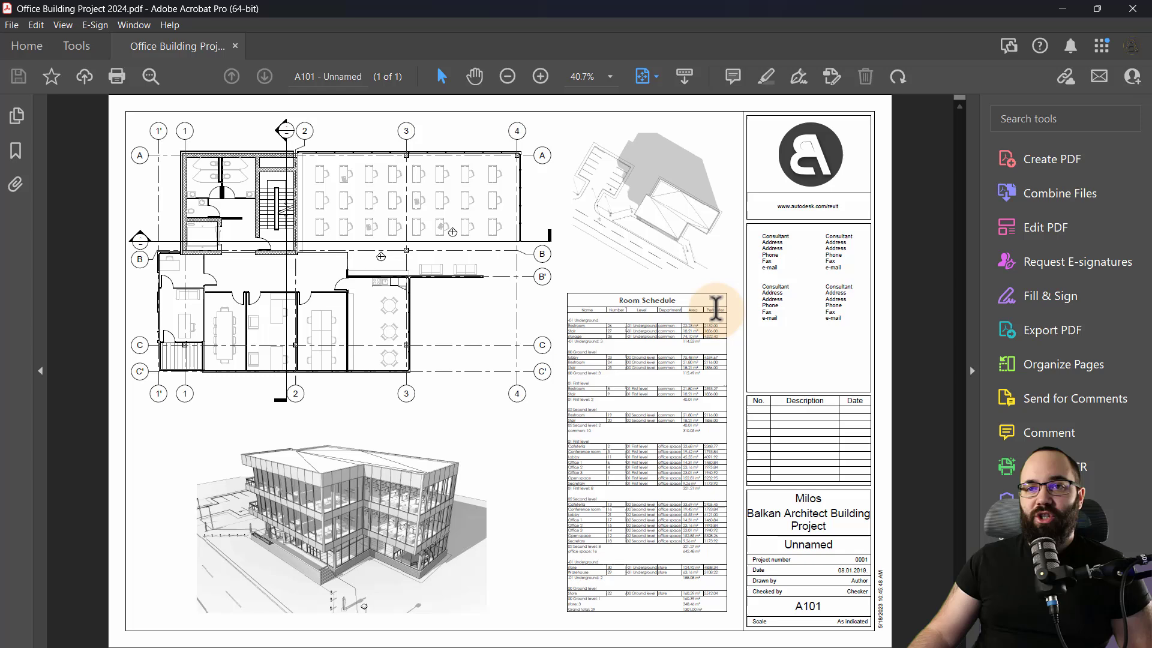
# Step: Print sheet A101 as an 8-page poster with 0 overlap and cut marks on
pyautogui.click(118, 83)
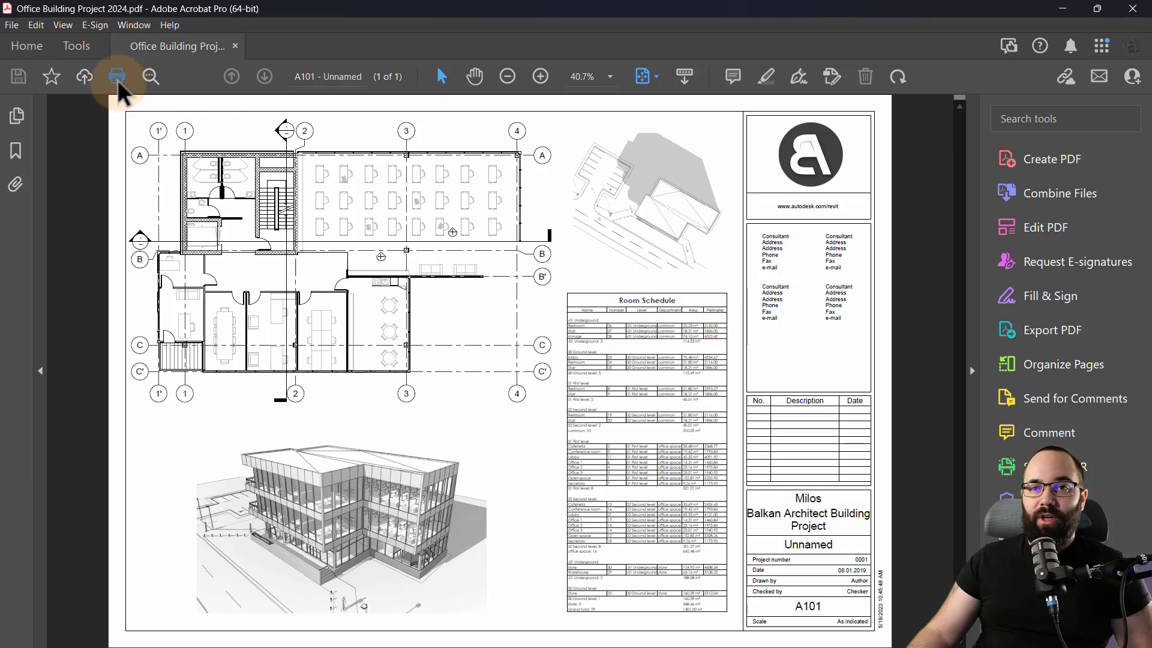
pyautogui.moveTo(368, 116); pyautogui.dragTo(265, 111)
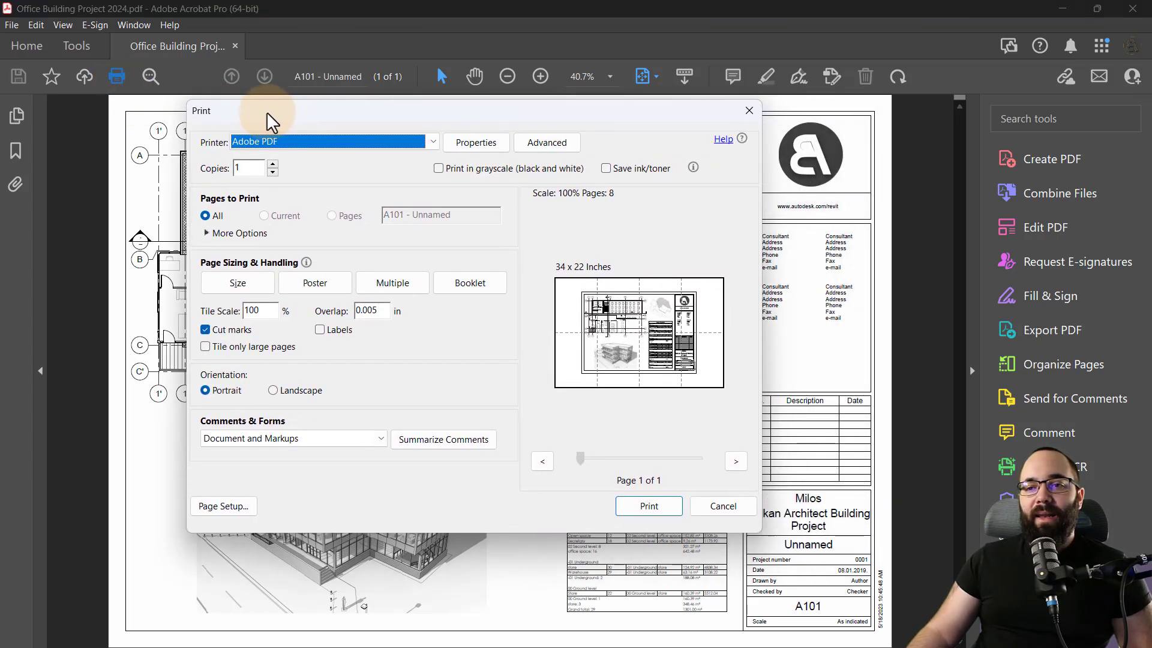
pyautogui.click(330, 295)
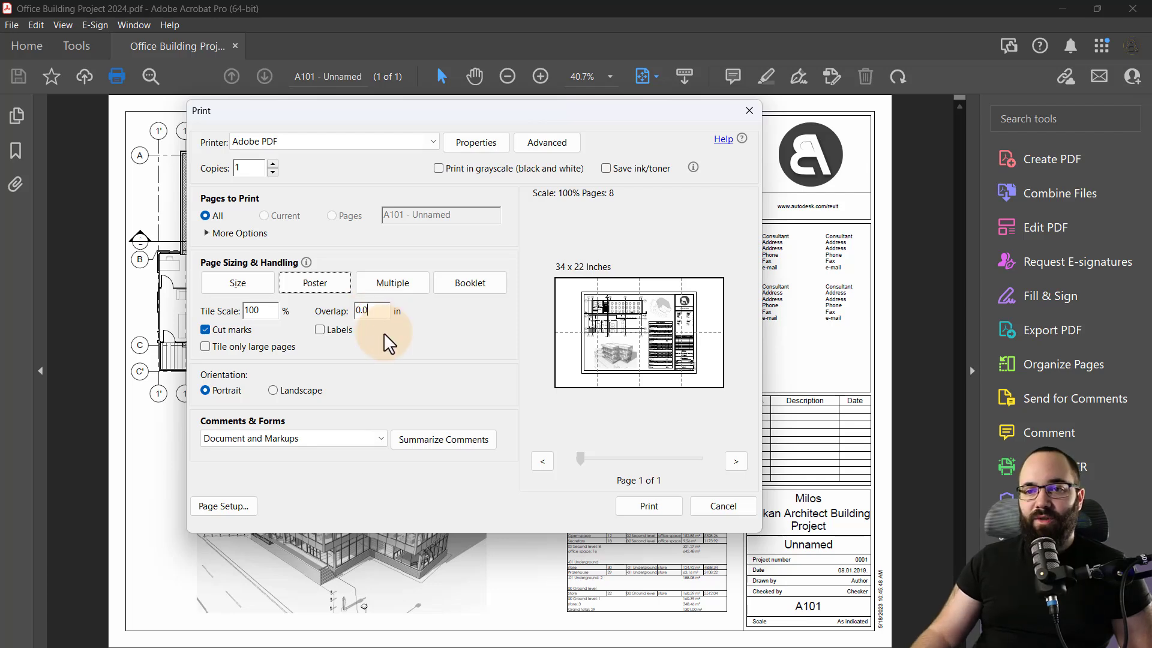
pyautogui.write('0')
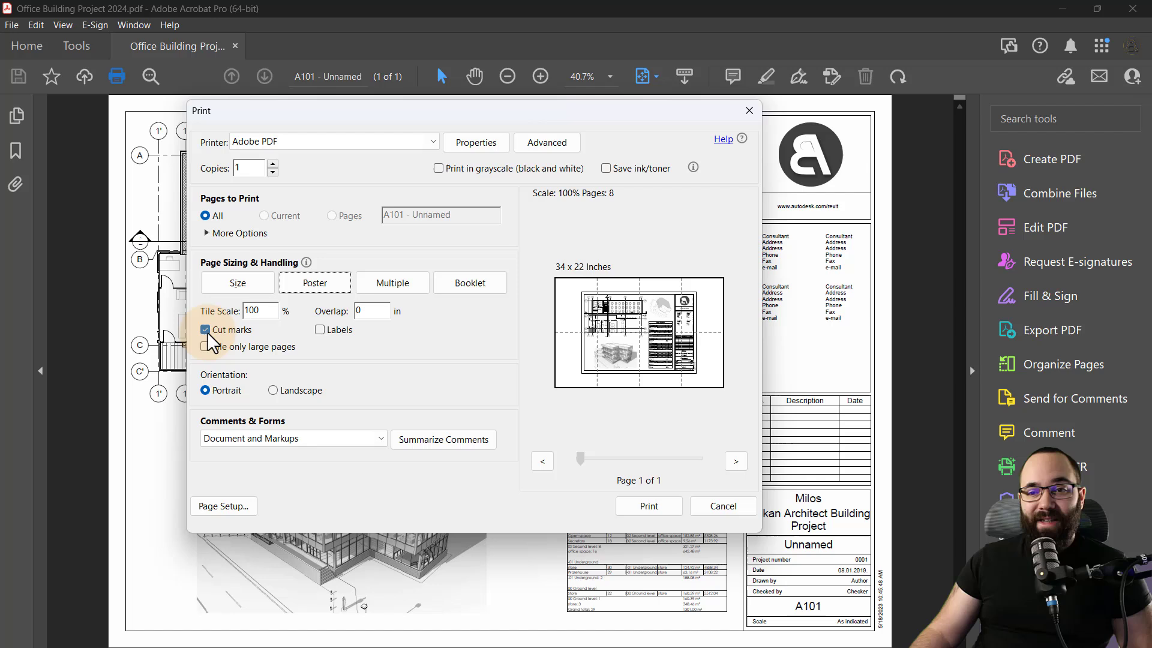
pyautogui.click(206, 331)
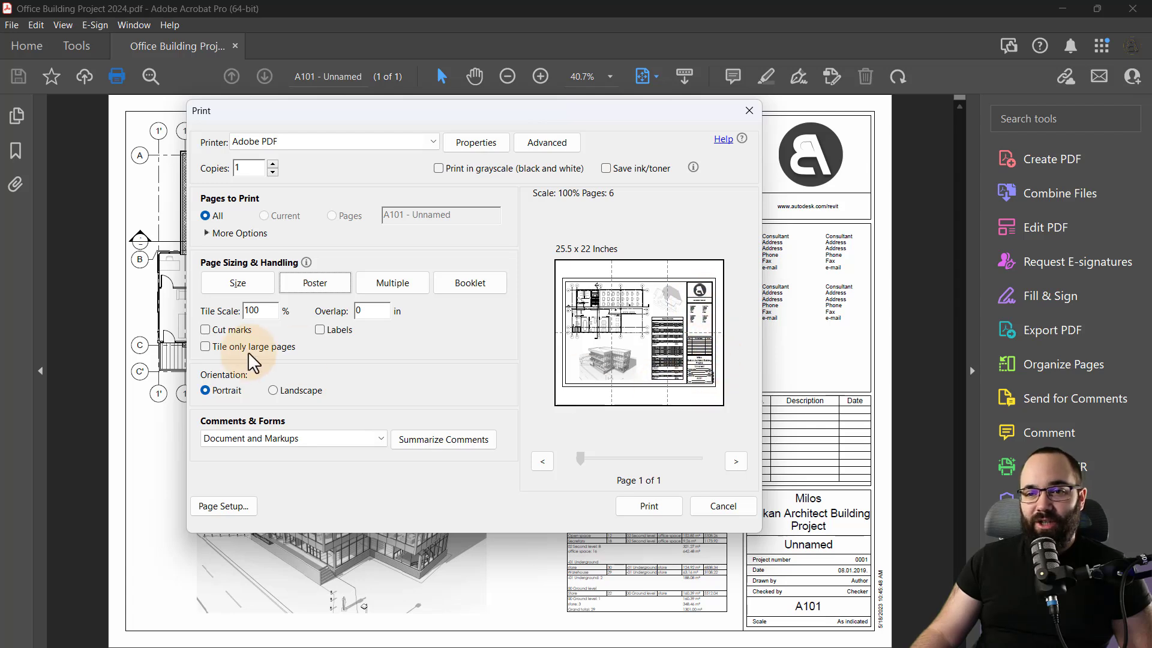
pyautogui.click(227, 331)
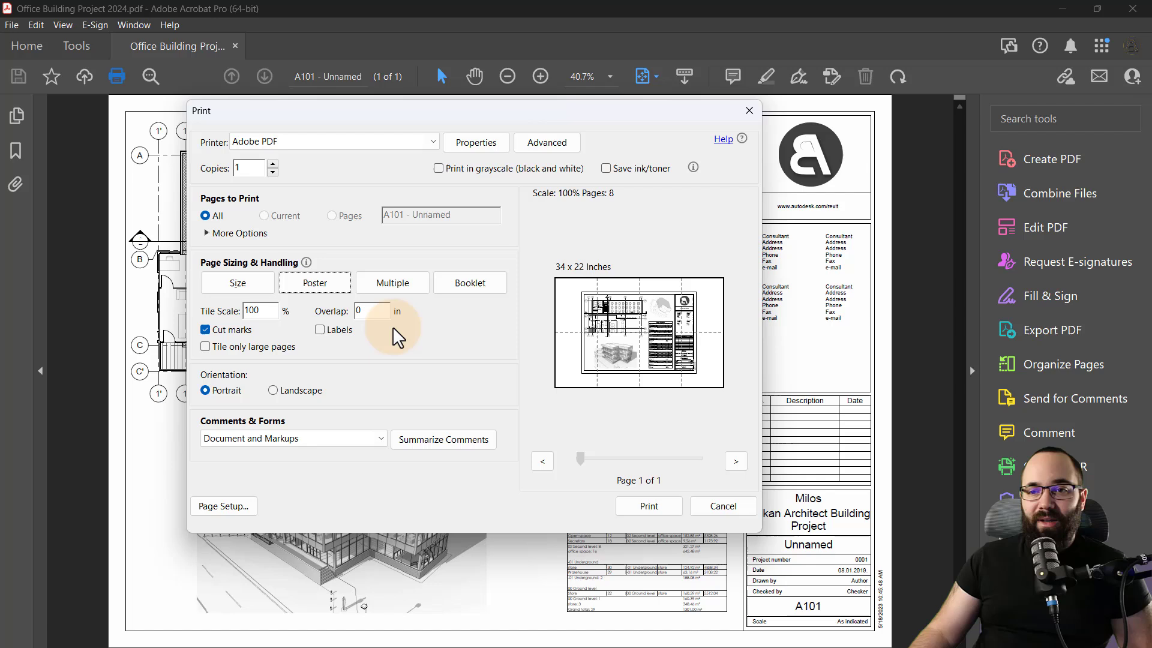
# Step: Print the poster tiles on the HP LaserJet MFP M139-M142
pyautogui.click(312, 142)
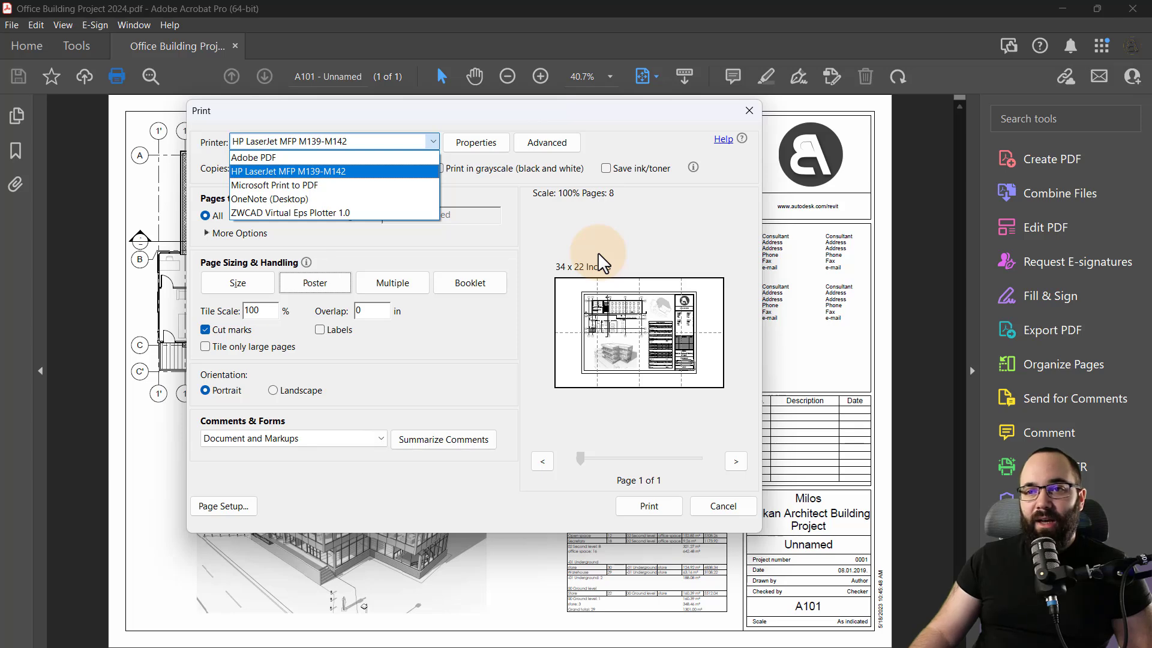
pyautogui.click(606, 474)
pyautogui.click(646, 507)
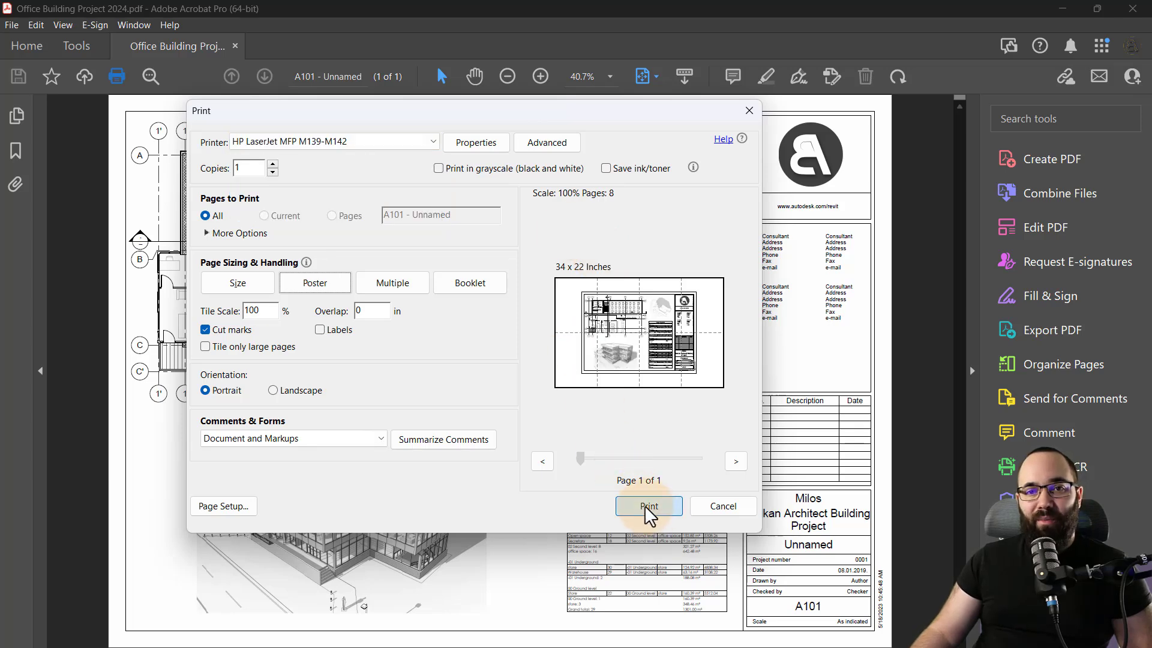